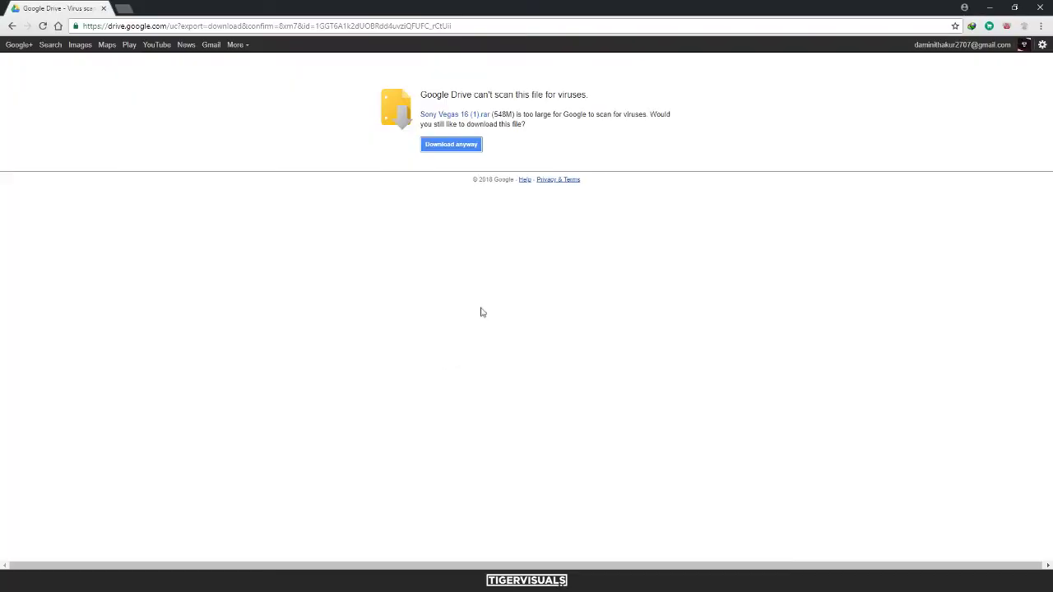
Start downloading the Sony Vegas archive despite the warning, then pause it and close the download window.
left_click(468, 145)
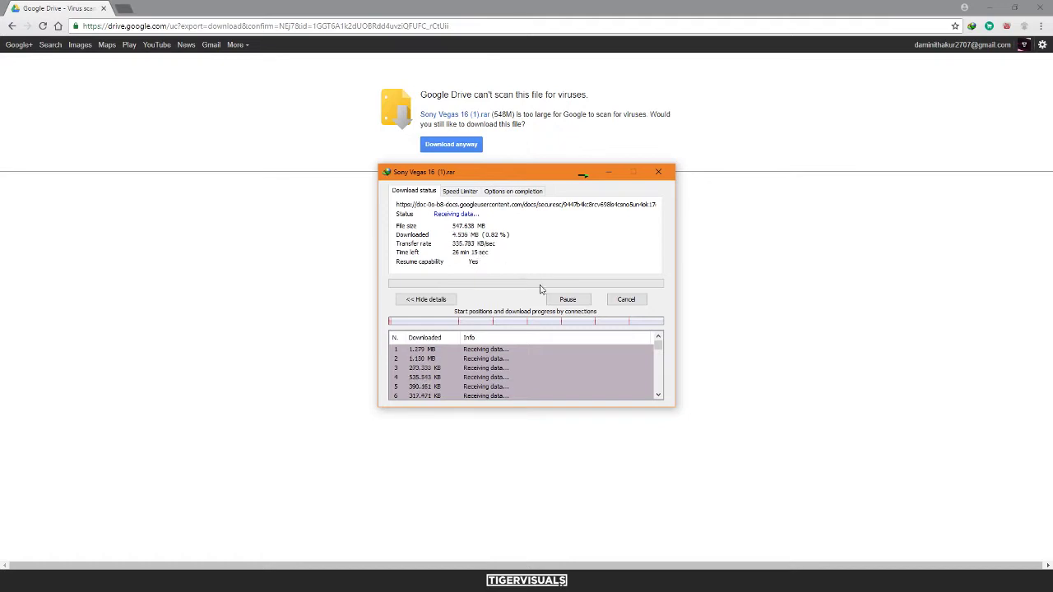
left_click(566, 300)
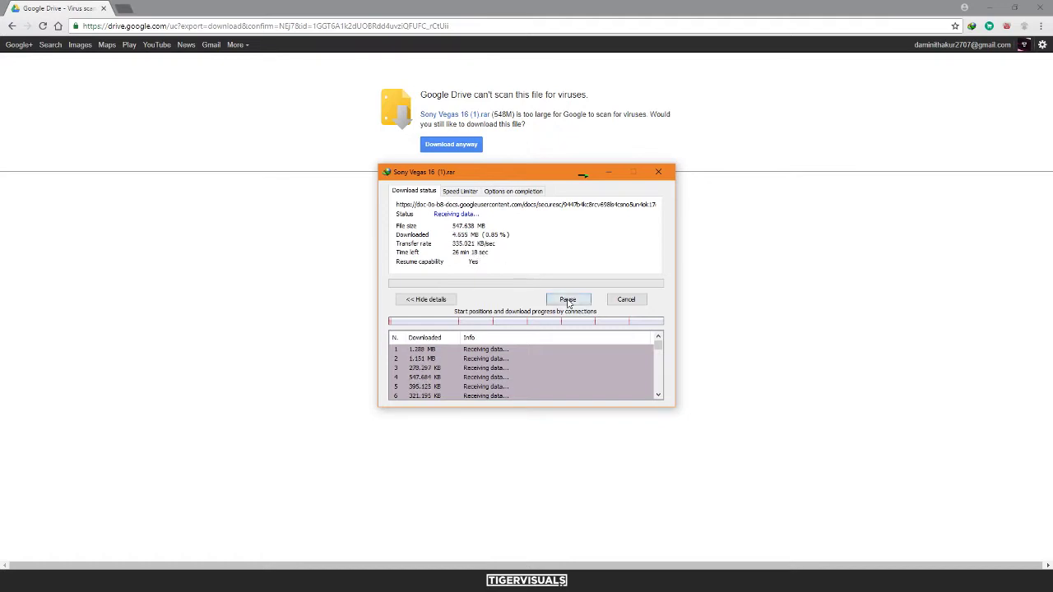
left_click(659, 171)
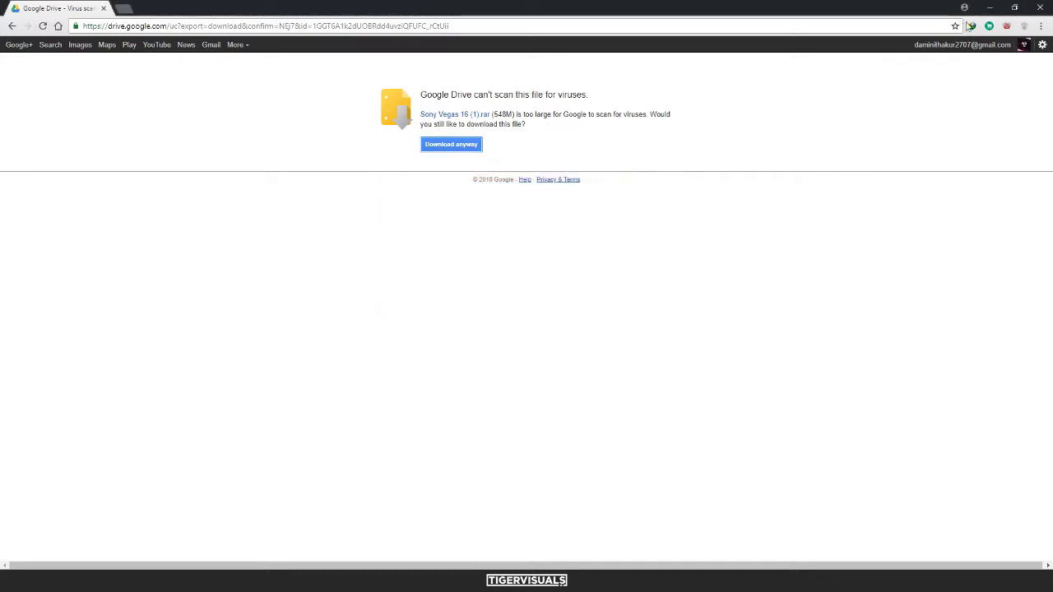
Extract the Sony Vegas archive to 'Sony Vegas 16 (1)' and launch its Setup installer.
left_click(990, 8)
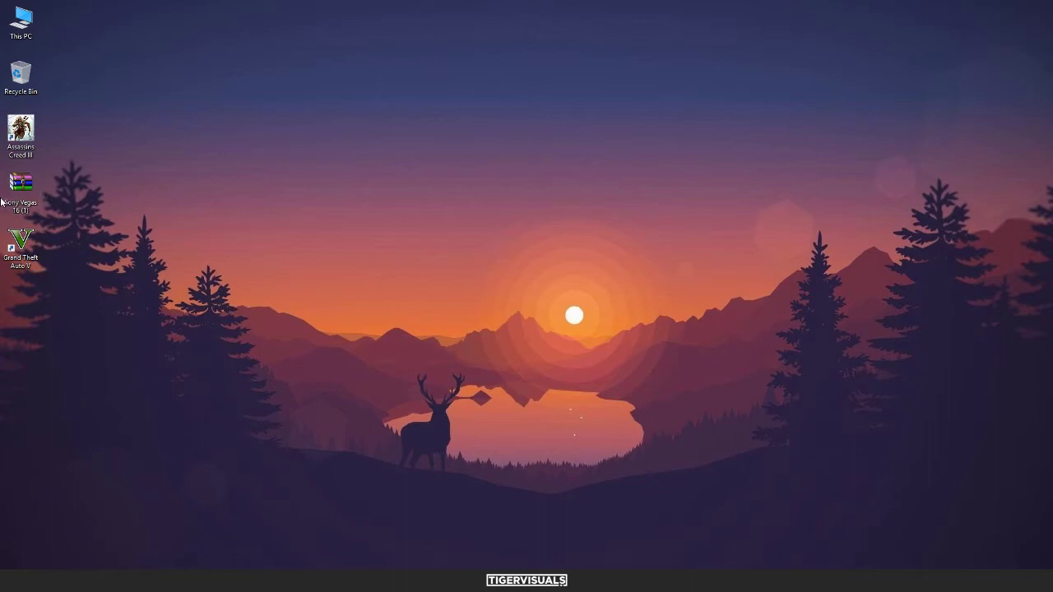
right_click(30, 202)
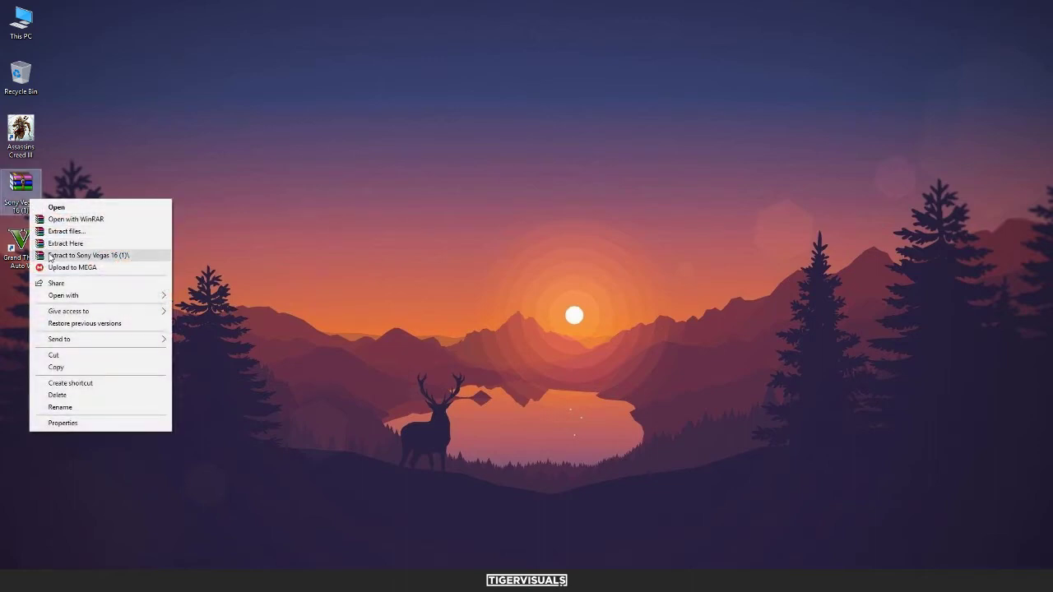
left_click(47, 254)
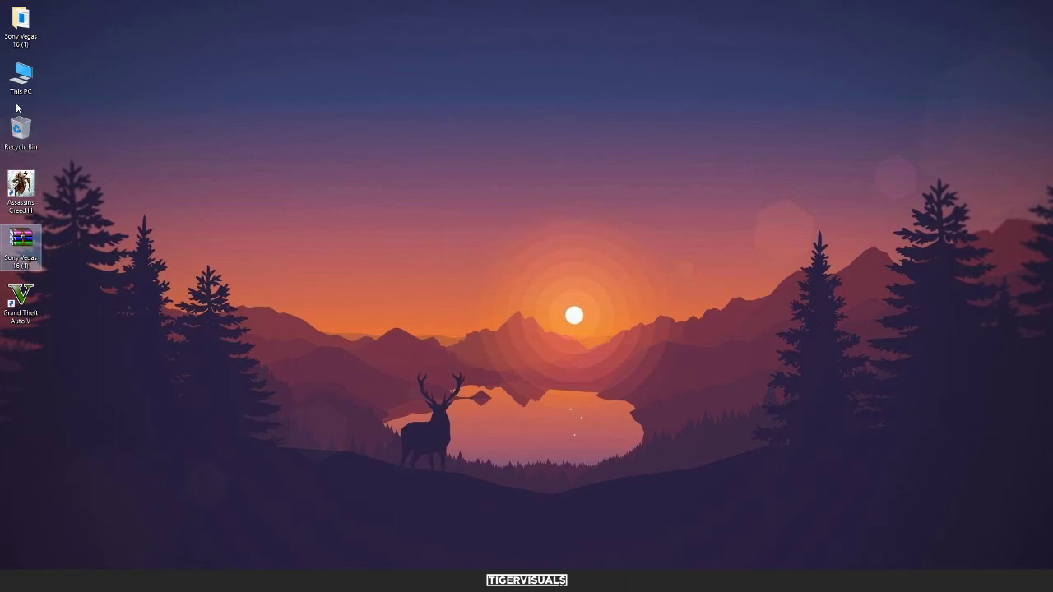
double_click(21, 23)
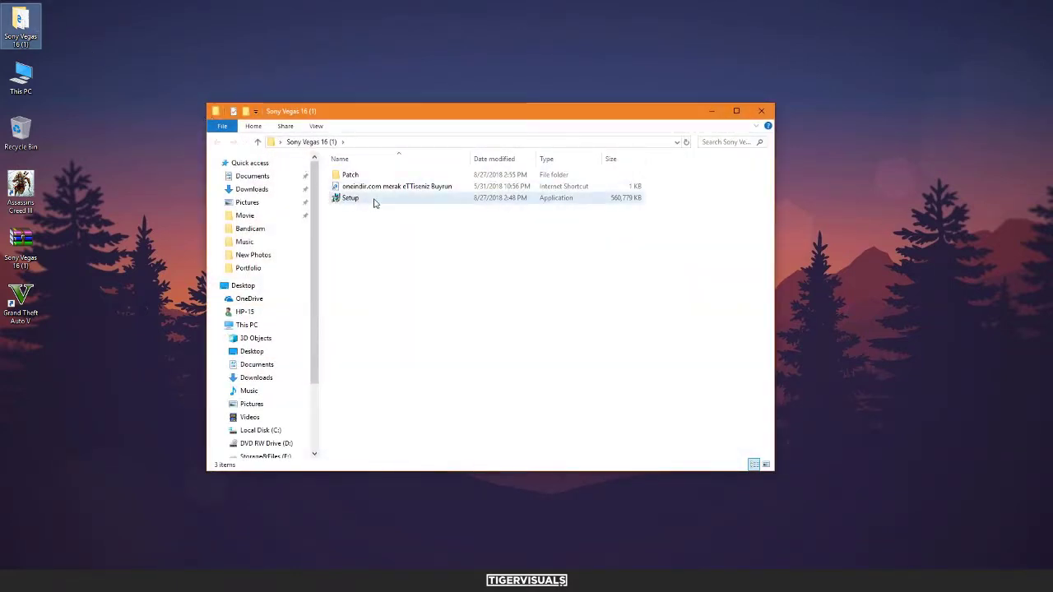
double_click(376, 202)
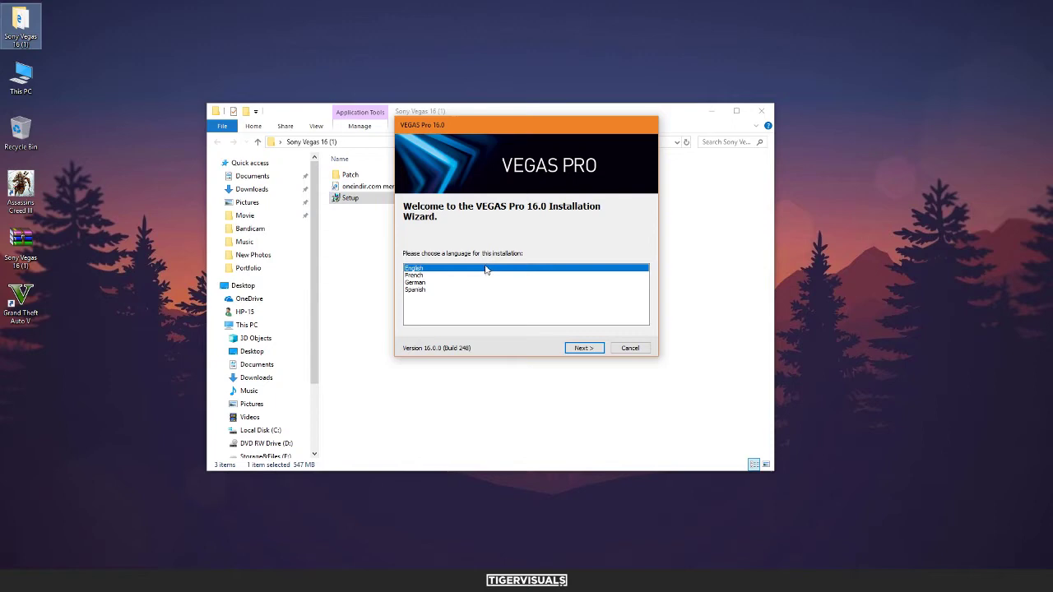
Install VEGAS Pro 16.0 in English to the default folder with a desktop shortcut, accepting the license.
left_click(590, 348)
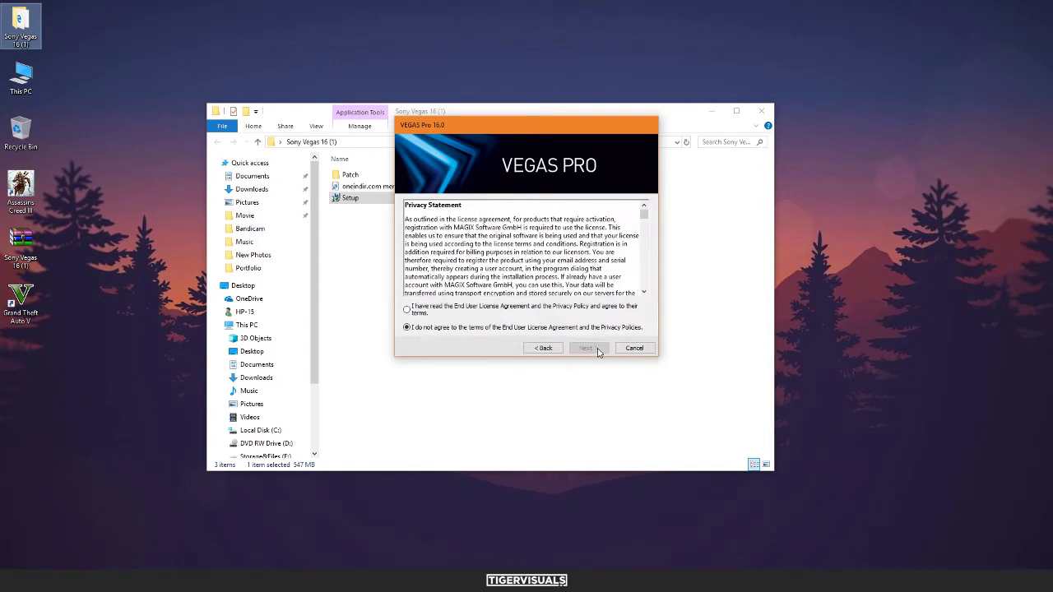
left_click(531, 309)
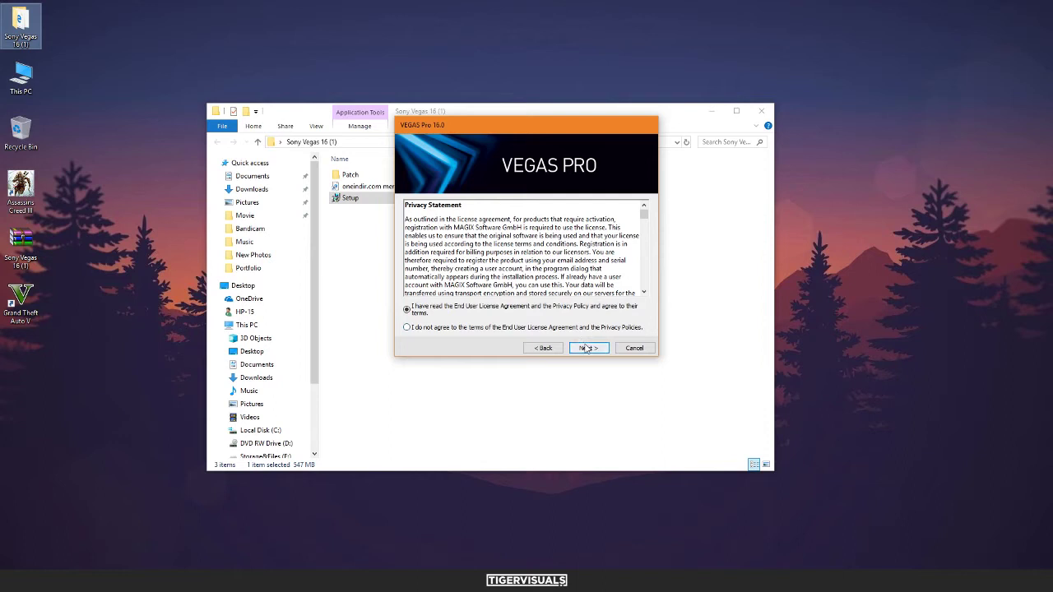
left_click(588, 348)
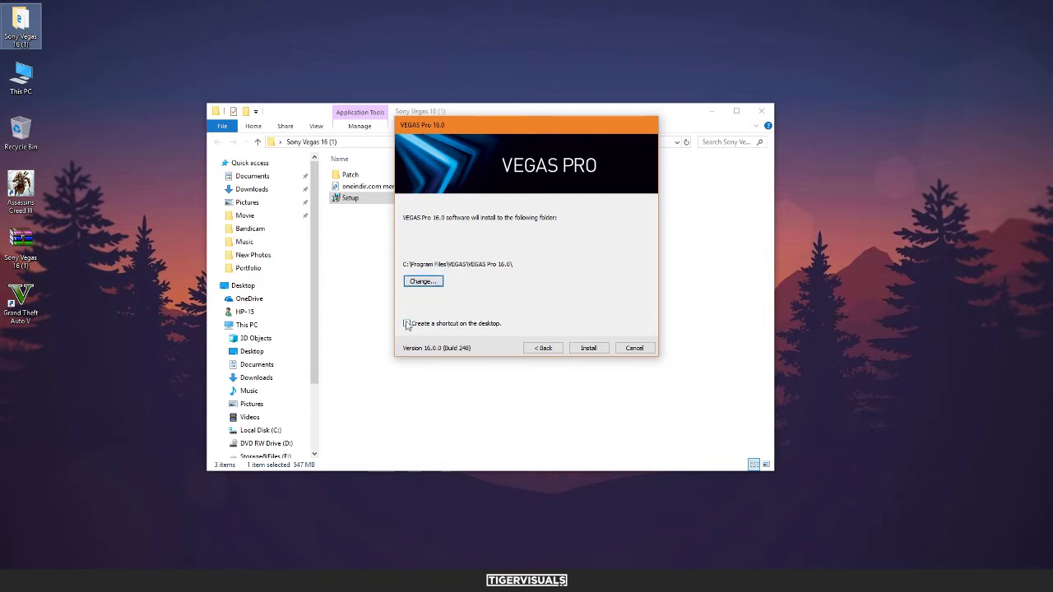
left_click(407, 324)
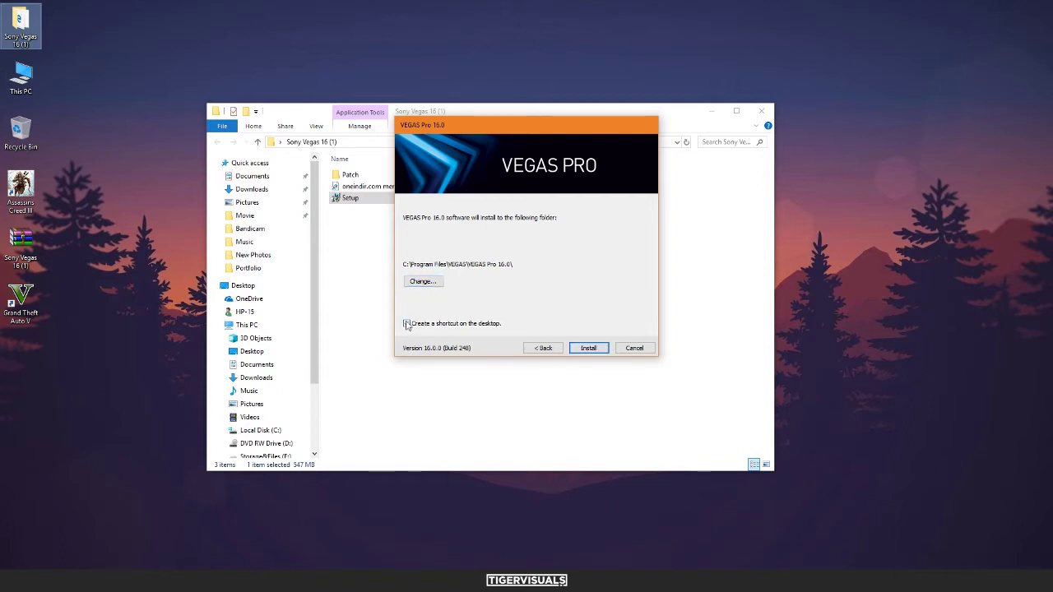
left_click(599, 349)
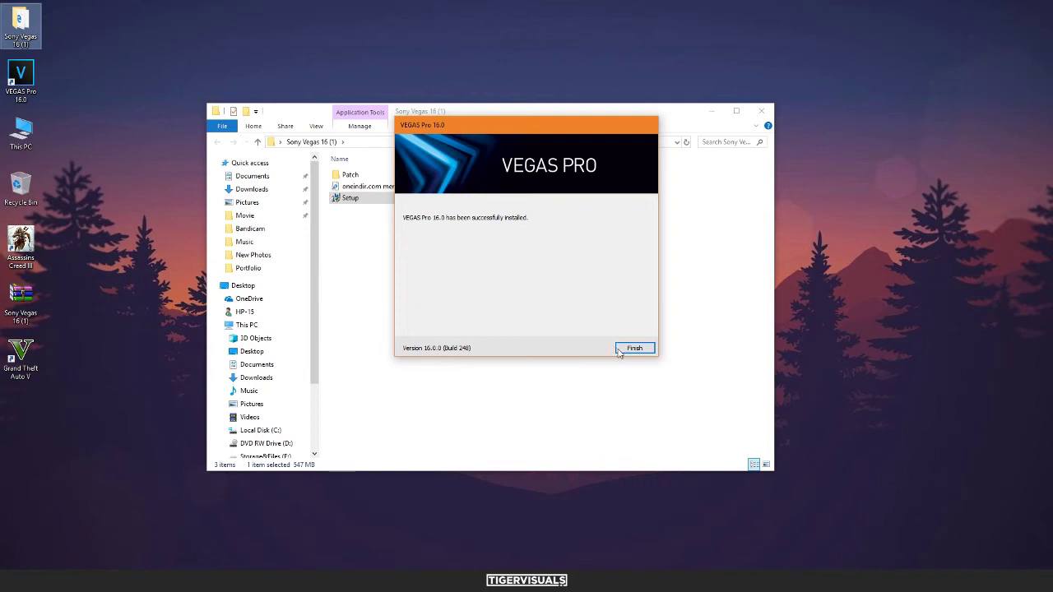
left_click(618, 351)
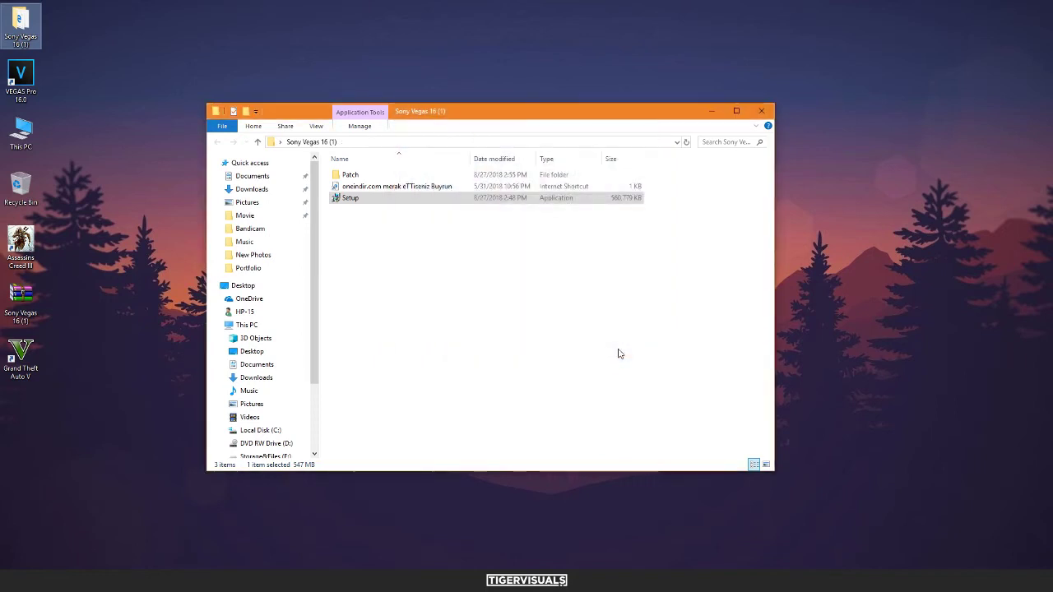
Copy Protein_x64.3.17.dll from the extracted Patch folder.
double_click(346, 175)
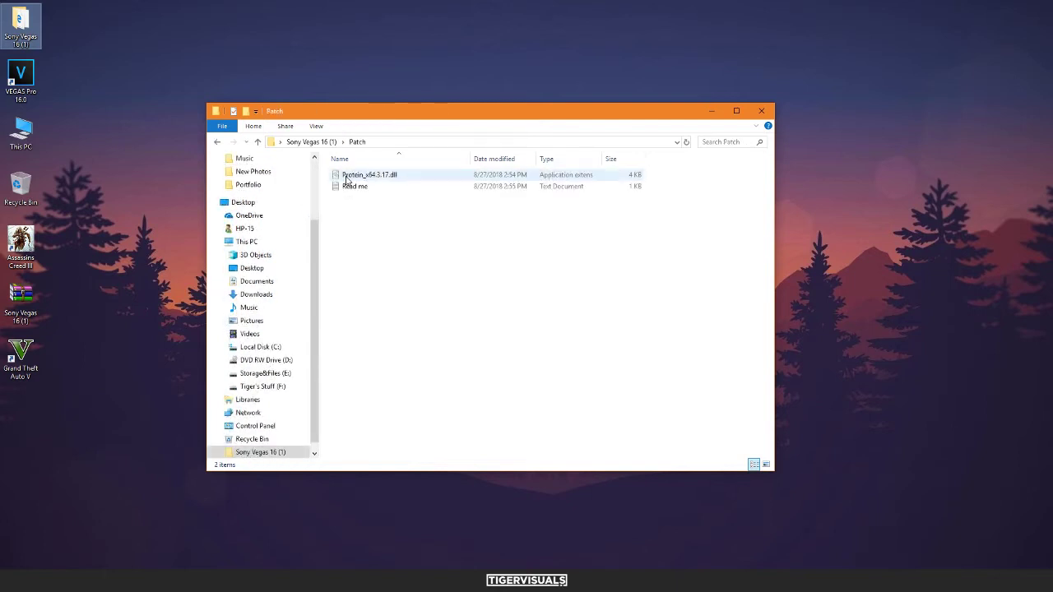
mouse_move(356, 186)
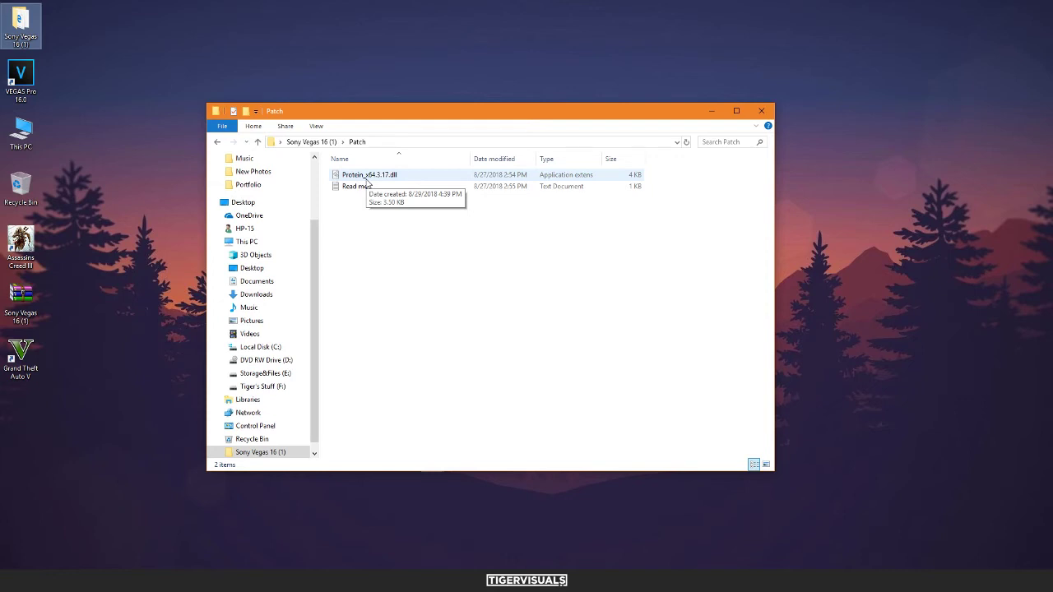
left_click(367, 177)
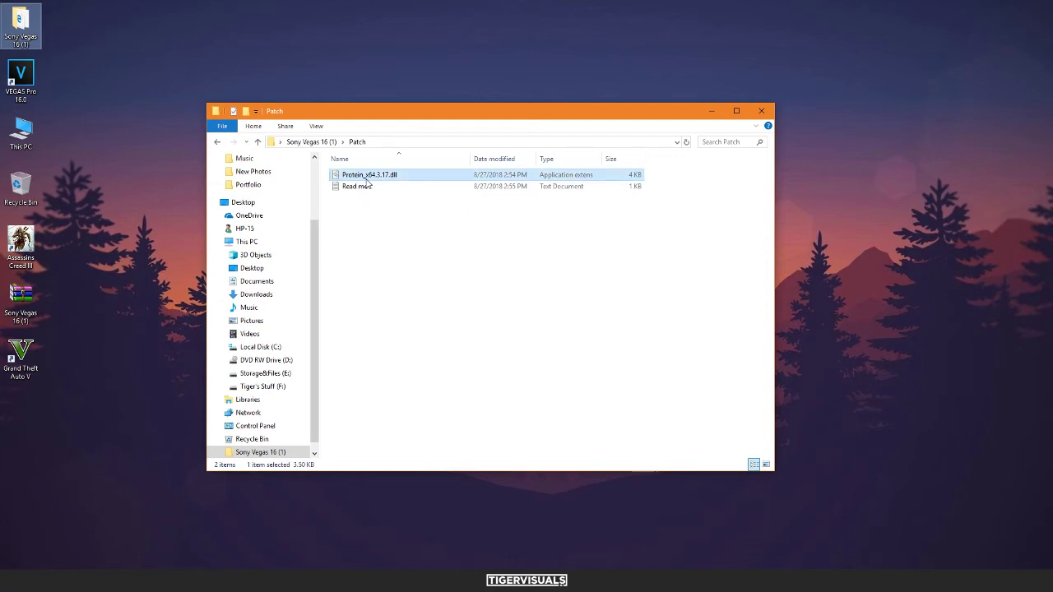
right_click(367, 181)
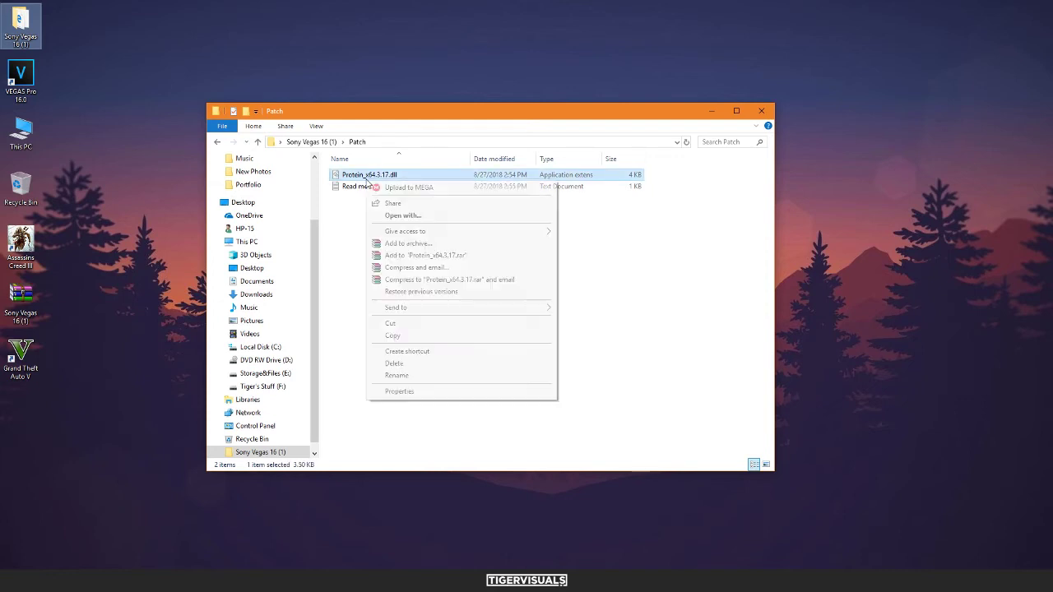
left_click(393, 337)
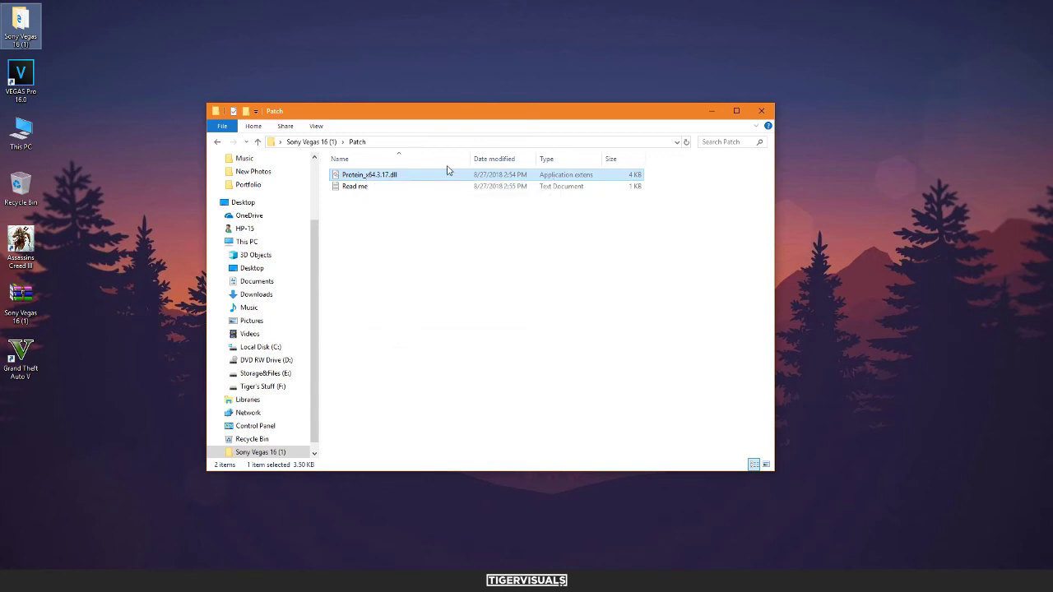
left_click(14, 74)
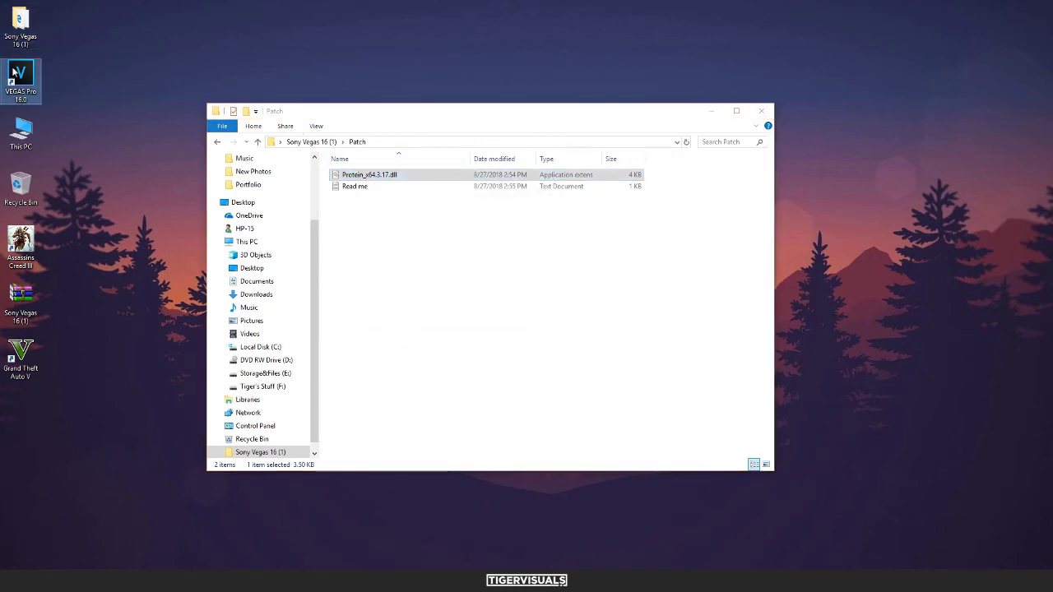
Open the VEGAS Pro 16.0 install folder and find its Protein subfolder by searching 'protei'.
right_click(13, 71)
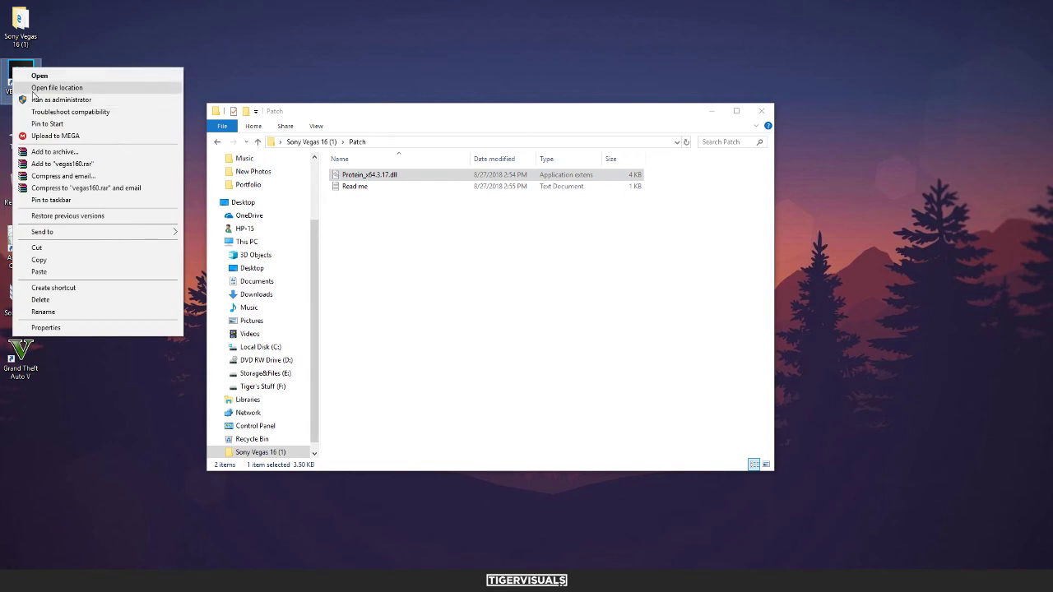
left_click(33, 89)
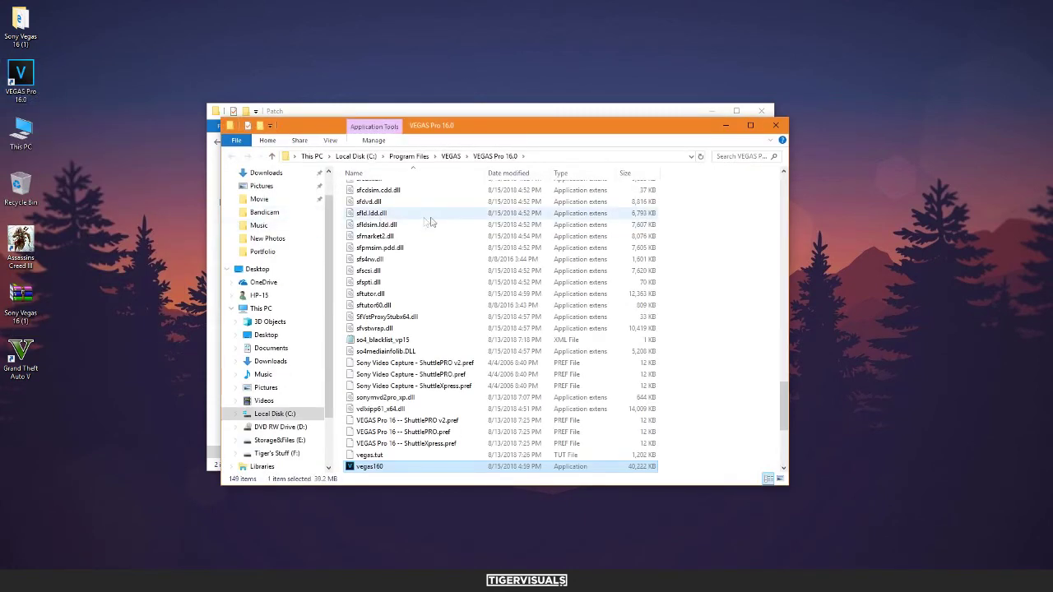
left_click(431, 216)
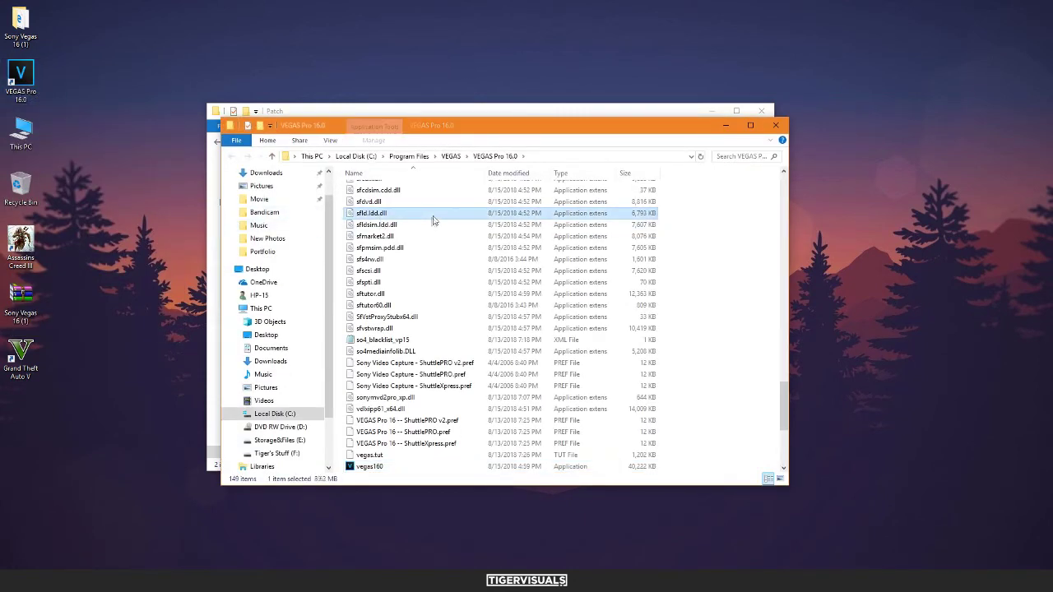
left_click(741, 157)
type("protei")
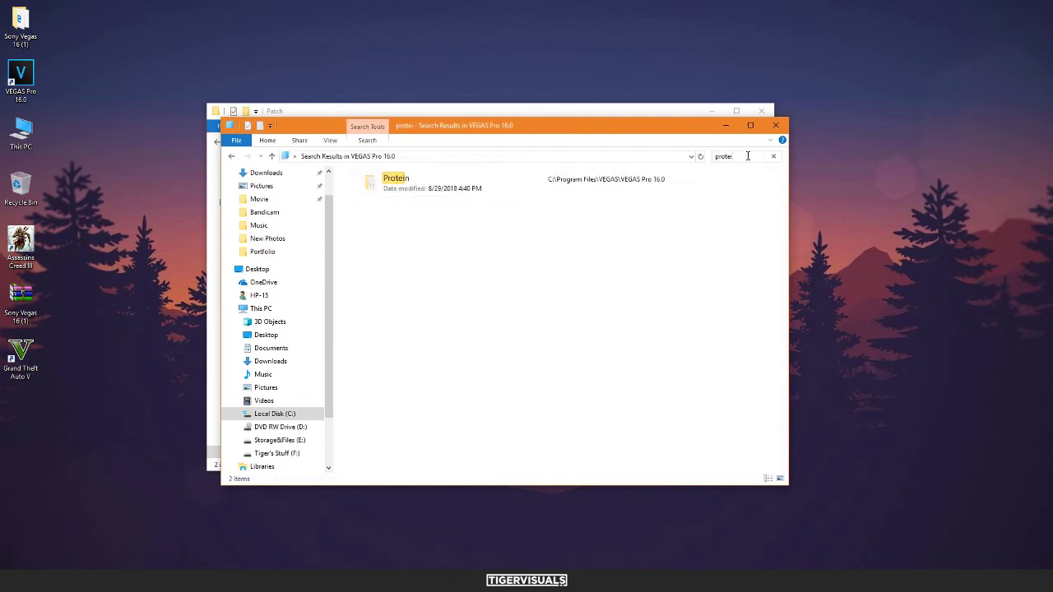
double_click(534, 182)
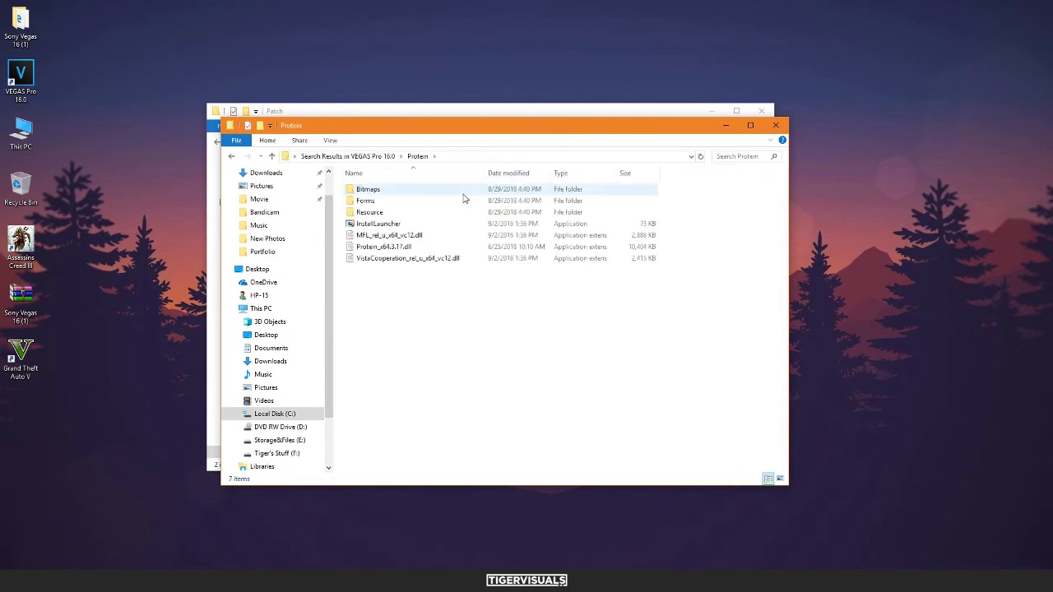
Paste the patch Protein_x64.3.17.dll into Protein, replacing the original with administrator permission.
left_click(388, 282)
key("ctrl+v")
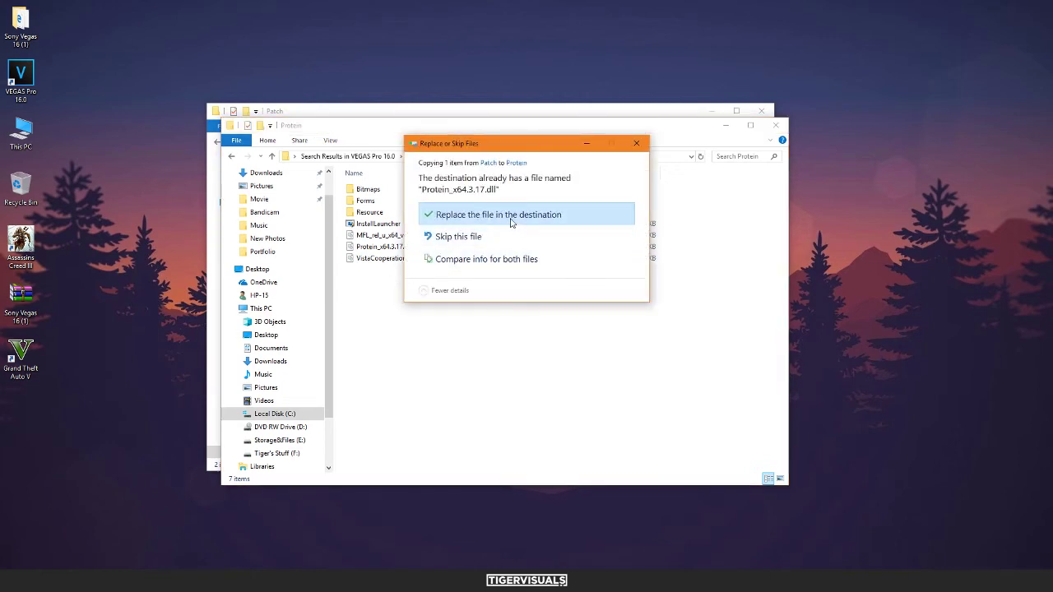
left_click(510, 216)
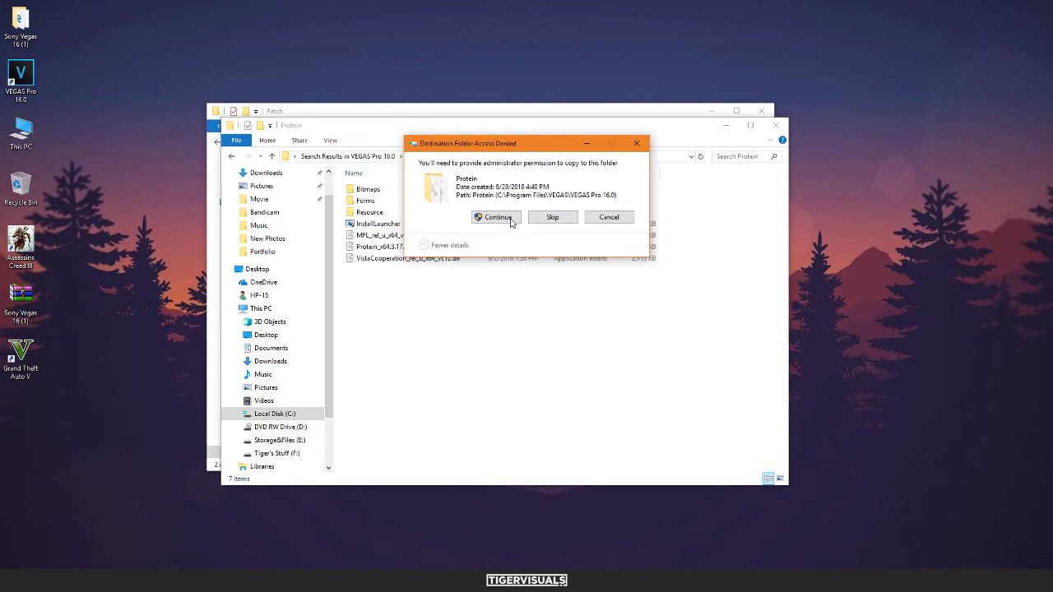
left_click(497, 217)
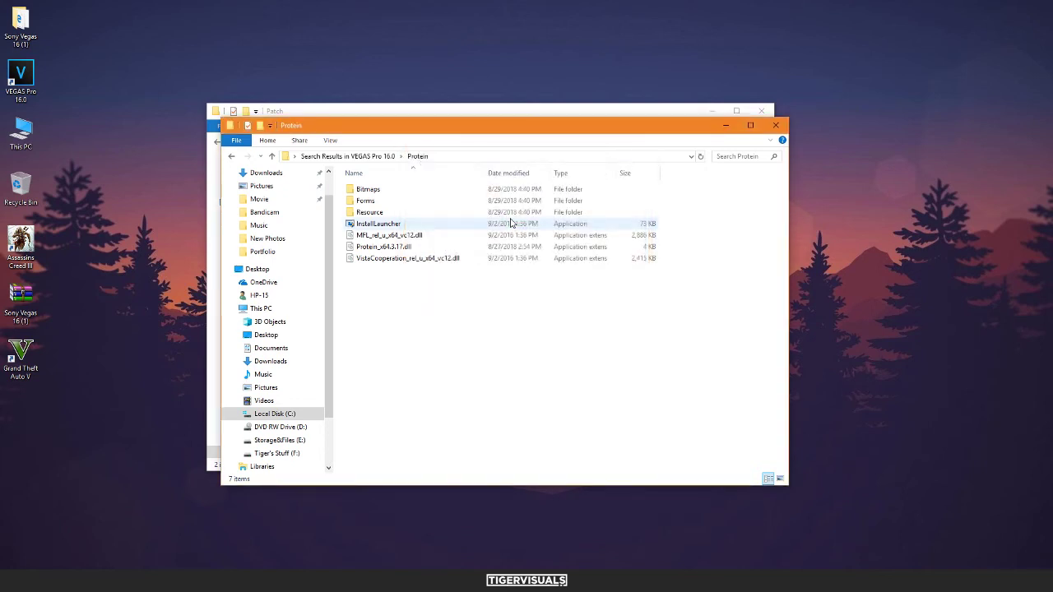
left_click(776, 125)
Close the remaining Patch folder window.
left_click(761, 111)
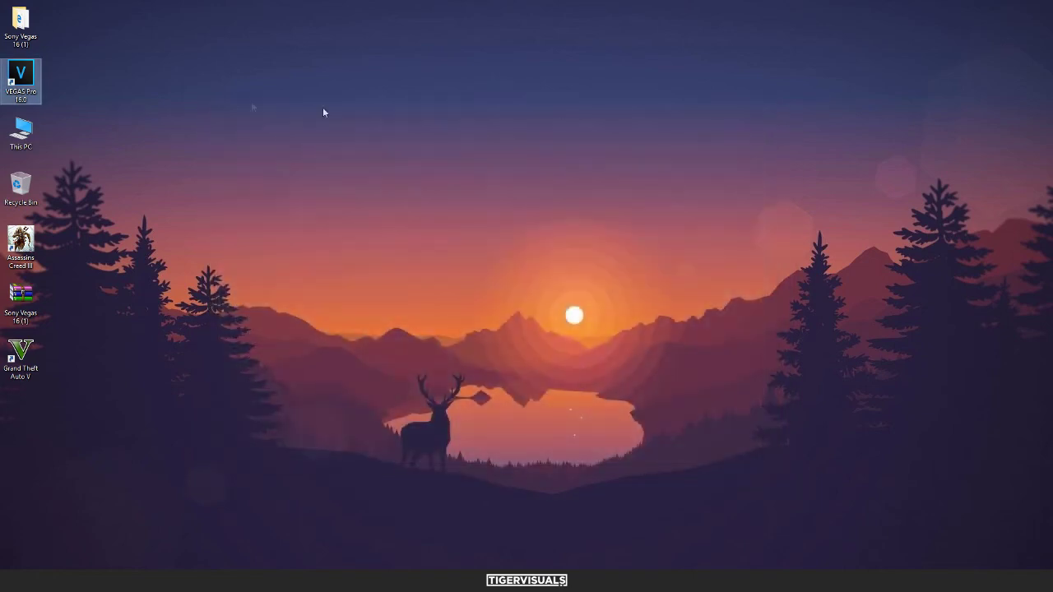